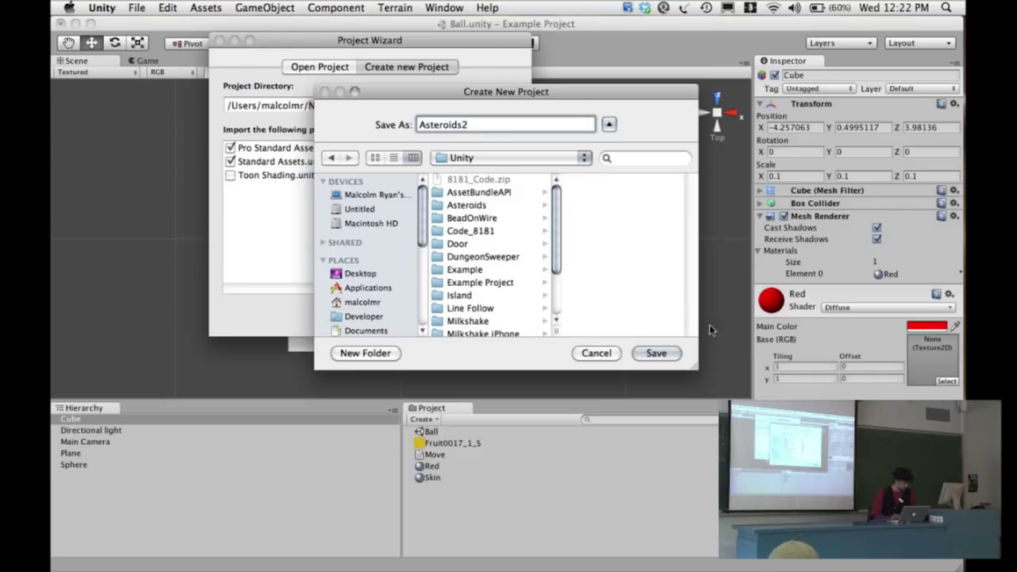
# Create the Asteroids2 project with Pro Standard and Standard Assets, saving the Ball scene first
pyautogui.click(658, 353)
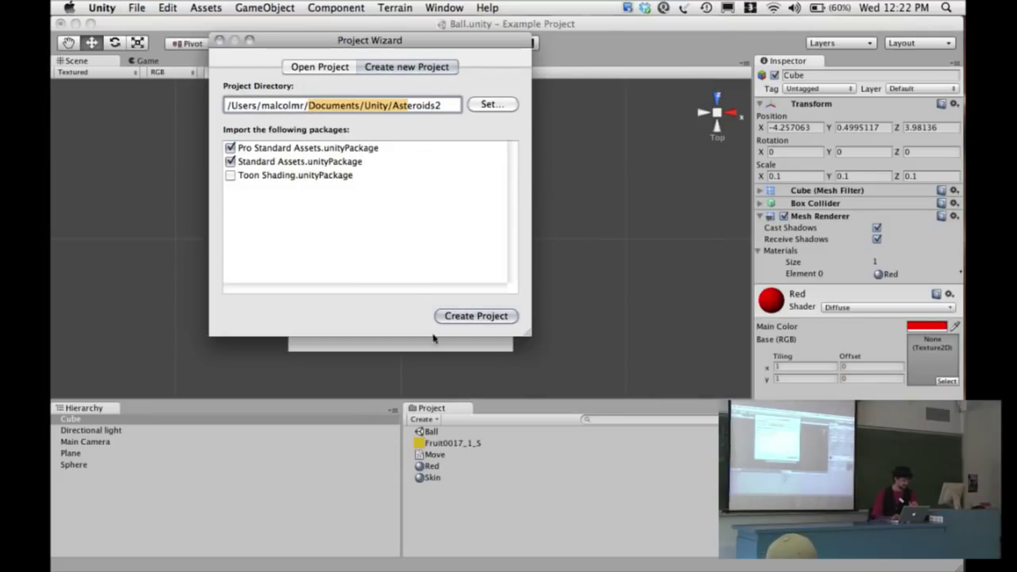
pyautogui.click(476, 316)
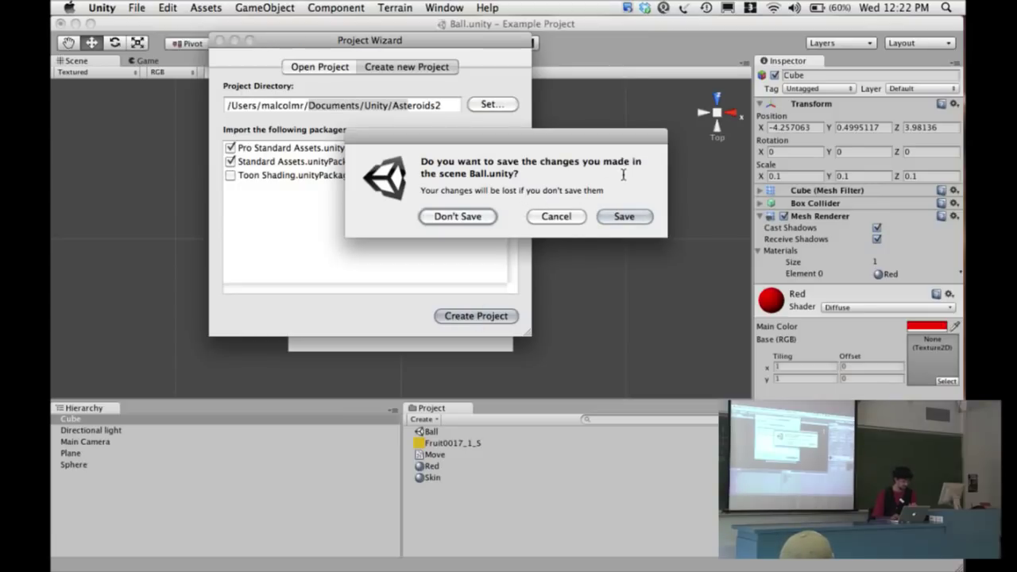
pyautogui.click(618, 217)
pyautogui.hotkey('ctrl', 'Left')
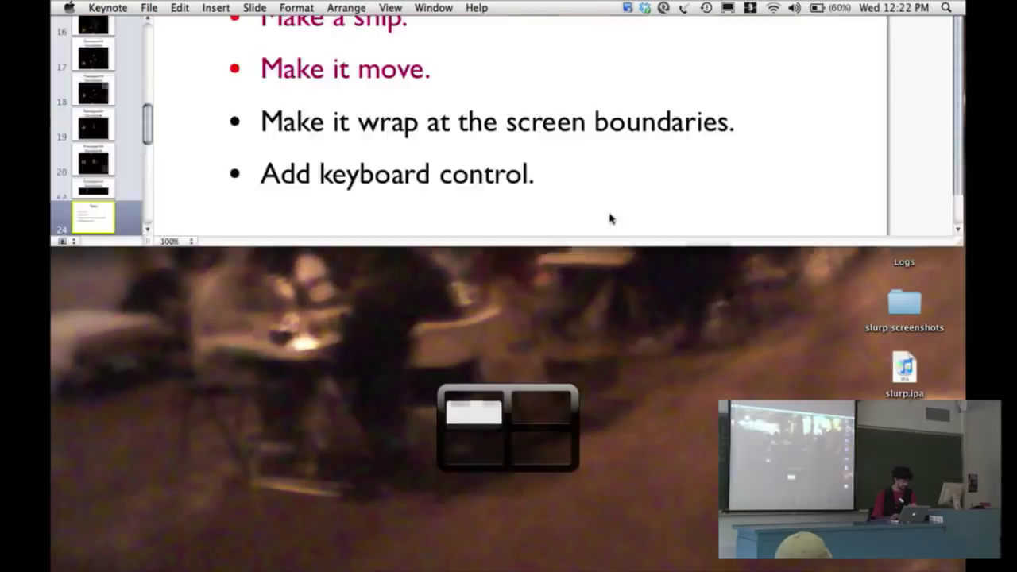
# Review the Keynote Tasks slide, then return to the new Asteroids2 project in Unity
pyautogui.hotkey('ctrl', 'Down')
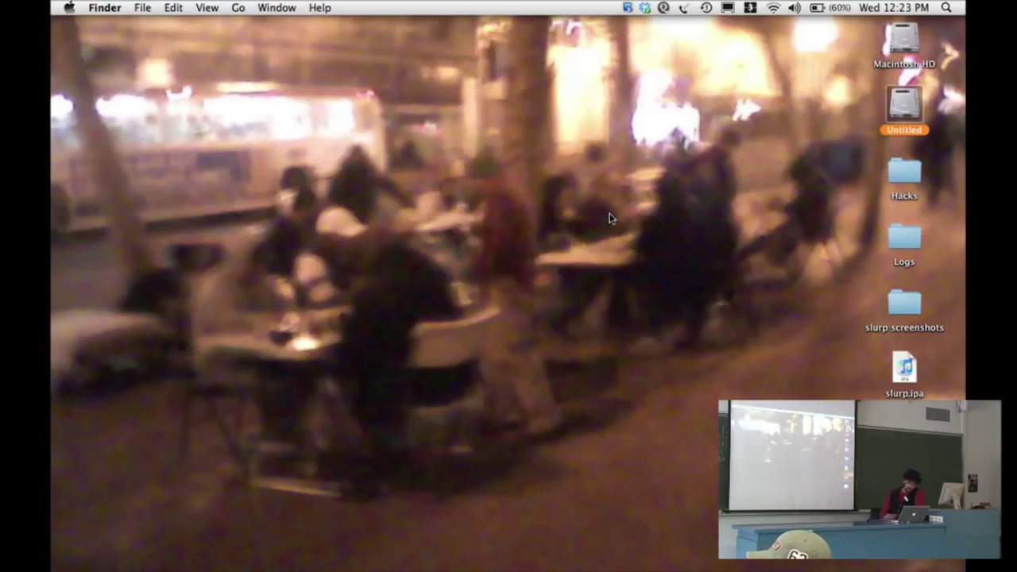
pyautogui.moveTo(958, 260)
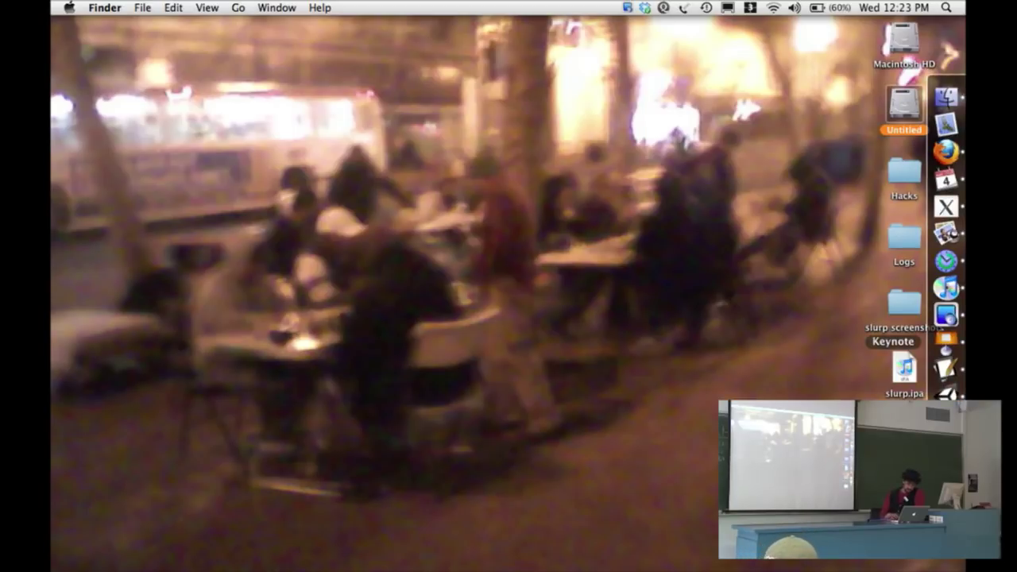
pyautogui.click(947, 392)
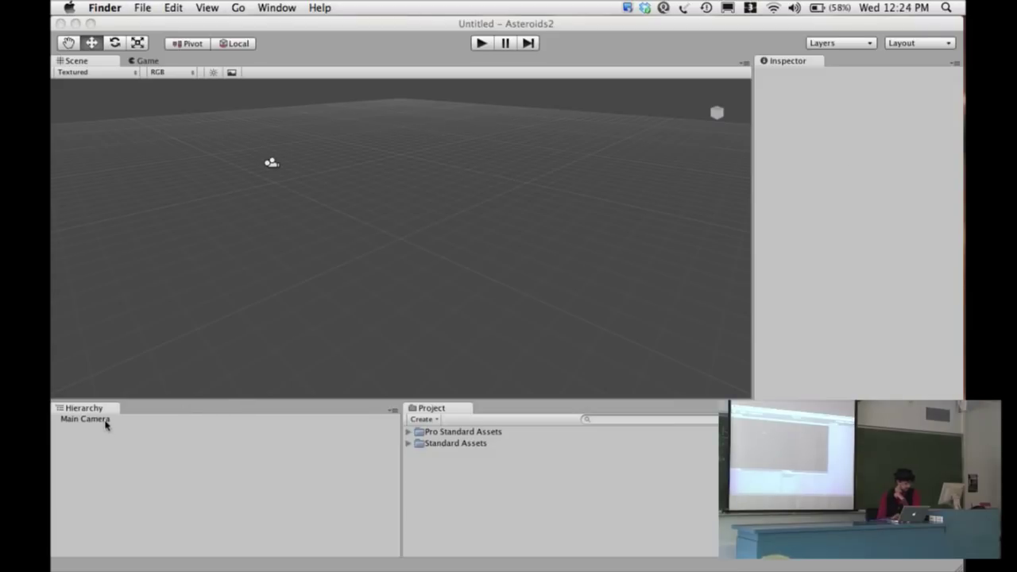
# Check the empty Game view, then select Main Camera to inspect its position and 60° field of view
pyautogui.click(186, 62)
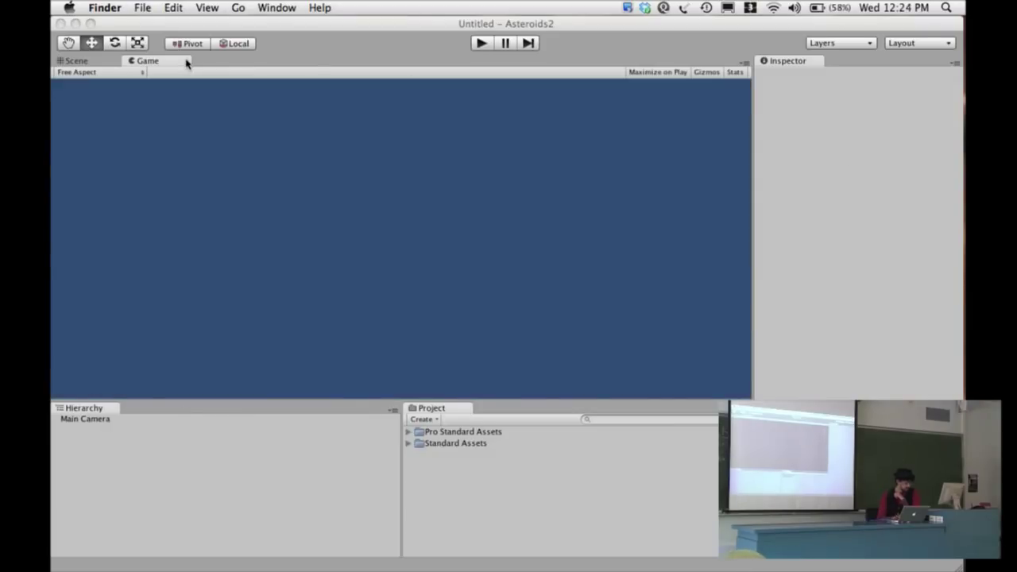
pyautogui.click(104, 62)
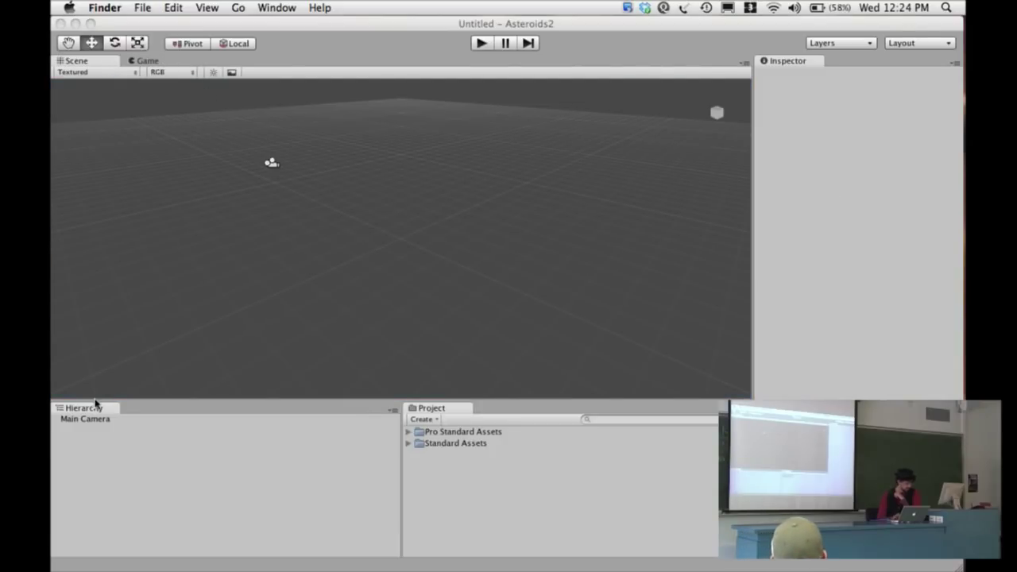
pyautogui.click(98, 426)
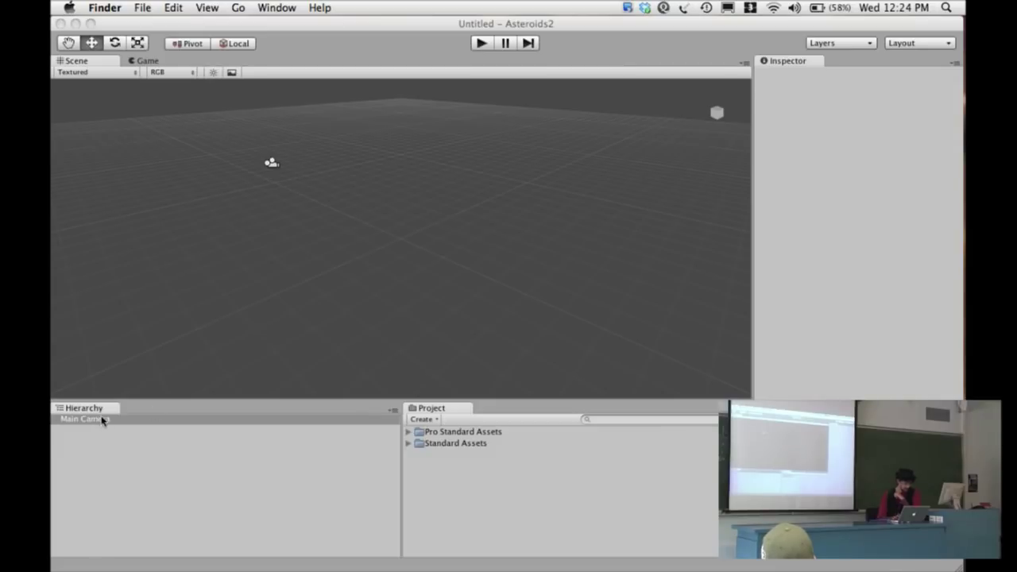
pyautogui.click(272, 163)
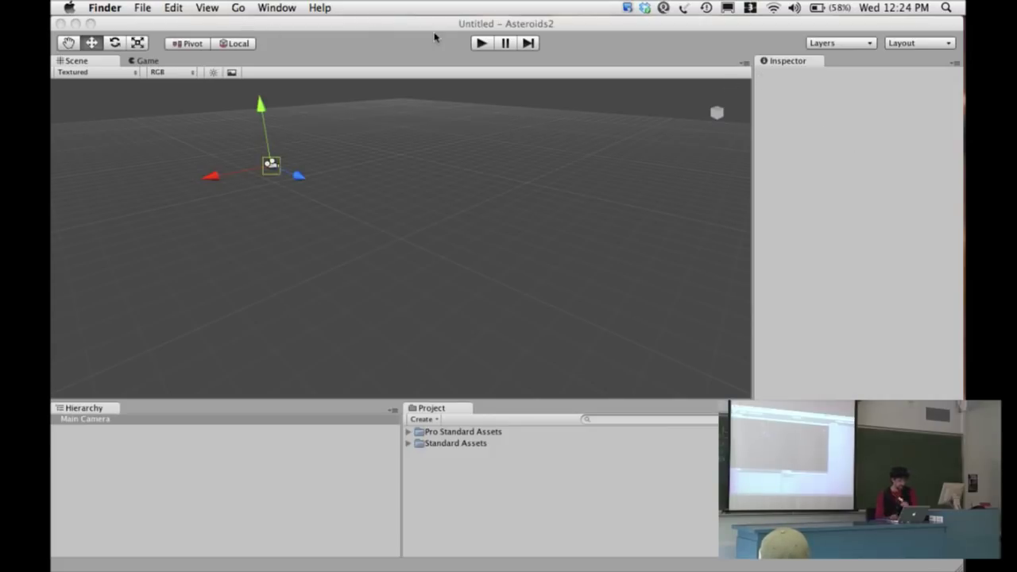
pyautogui.hotkey('ctrl', 'Up')
pyautogui.hotkey('ctrl', 'Down')
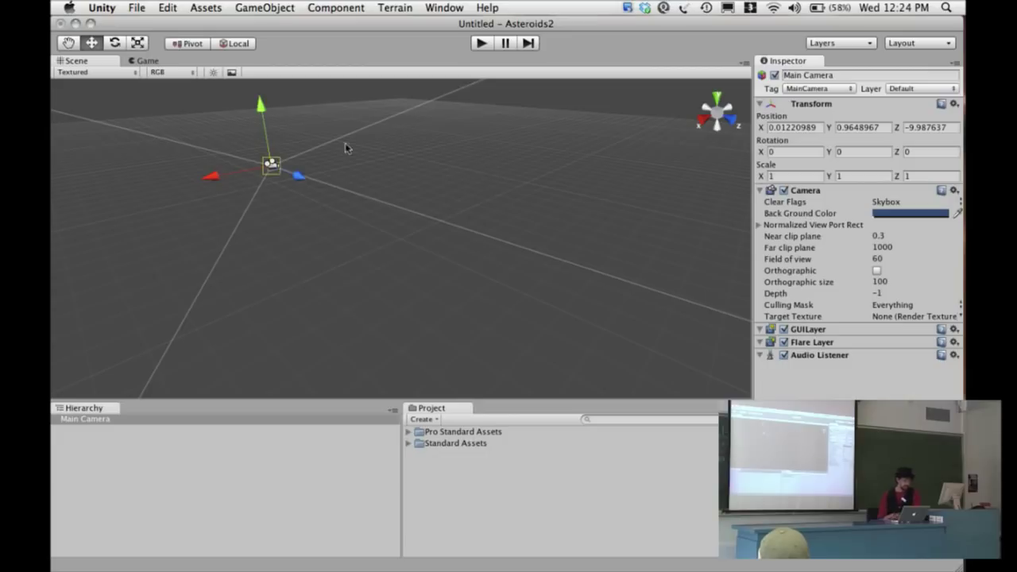
# Set Main Camera's background colour to black (0, 0, 0) and confirm the Game view renders black
pyautogui.click(896, 215)
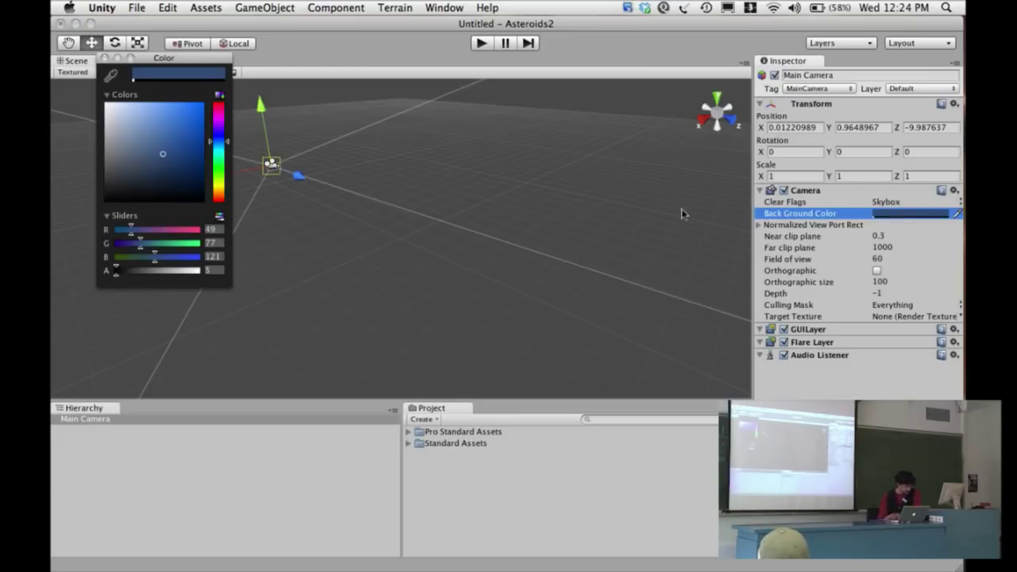
pyautogui.moveTo(171, 166); pyautogui.dragTo(201, 200)
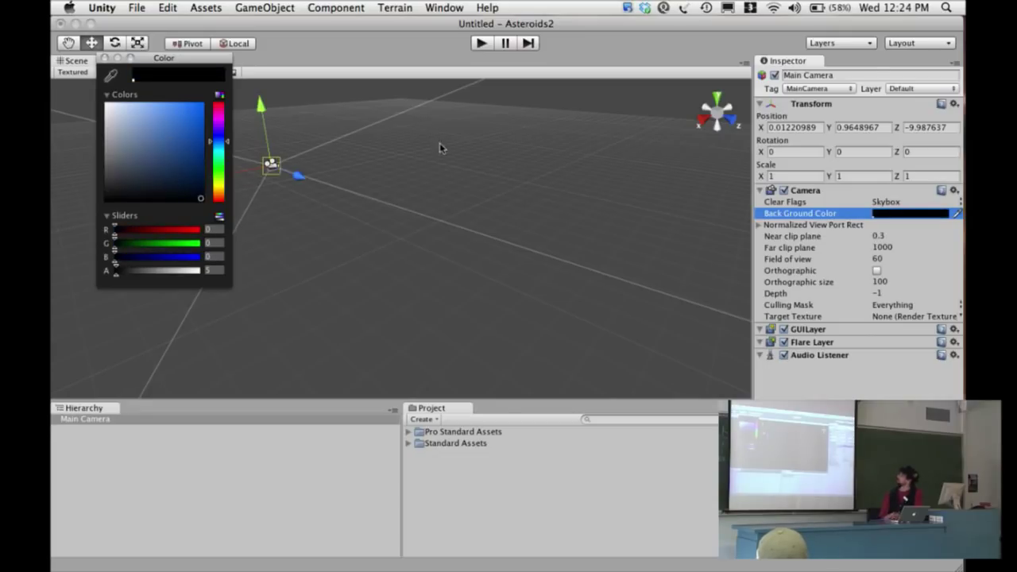
pyautogui.click(104, 59)
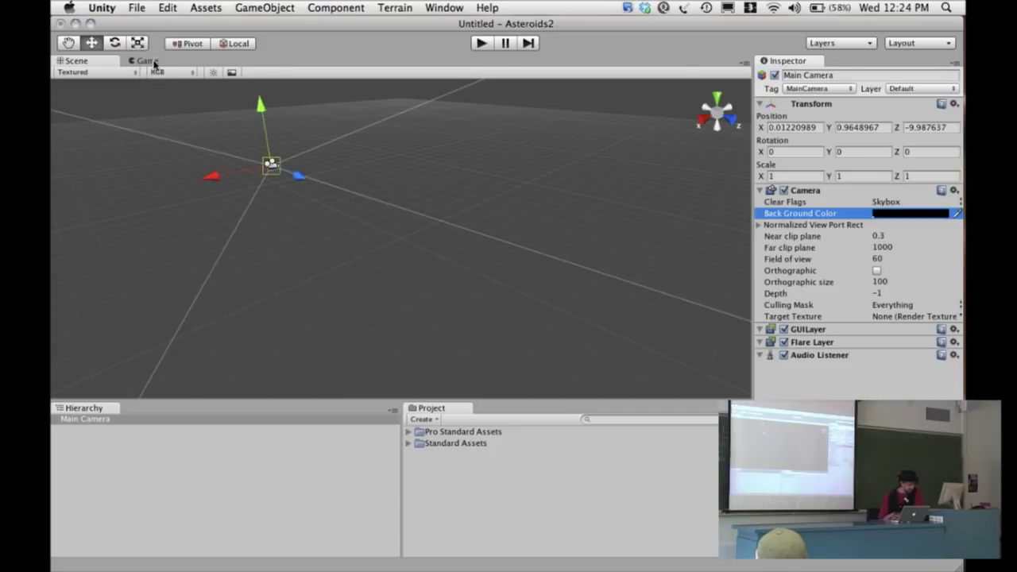
pyautogui.click(152, 62)
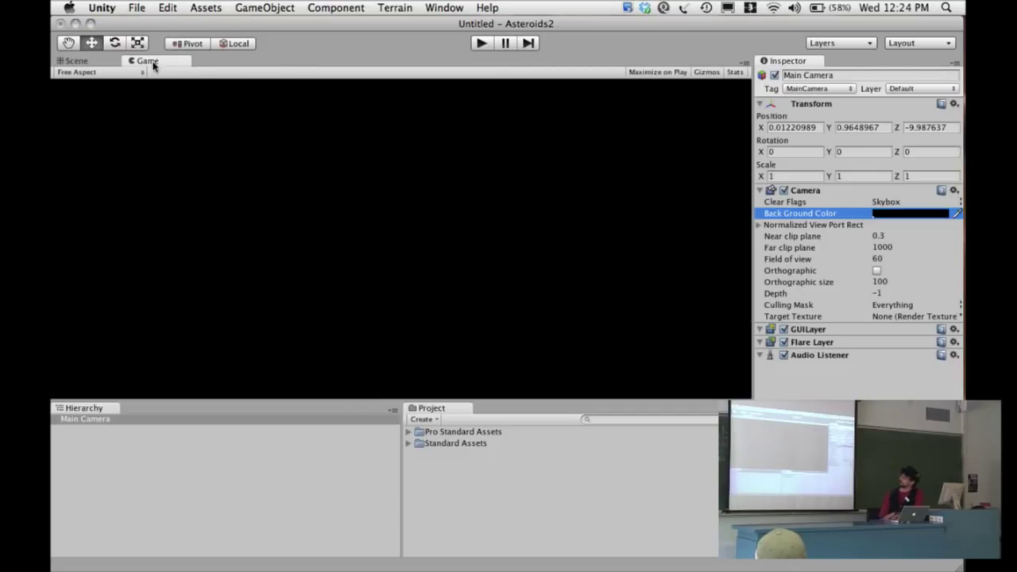
pyautogui.click(94, 62)
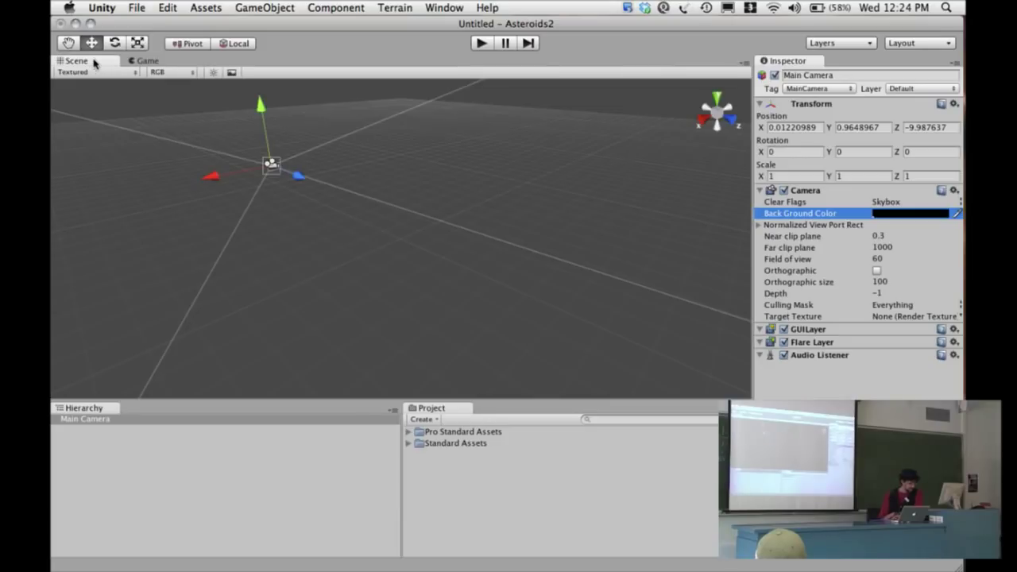
pyautogui.click(180, 443)
# Add a Capsule at position 0, 0, 0 and view it against the black Game view
pyautogui.click(264, 7)
pyautogui.click(265, 7)
pyautogui.click(264, 7)
pyautogui.moveTo(301, 39)
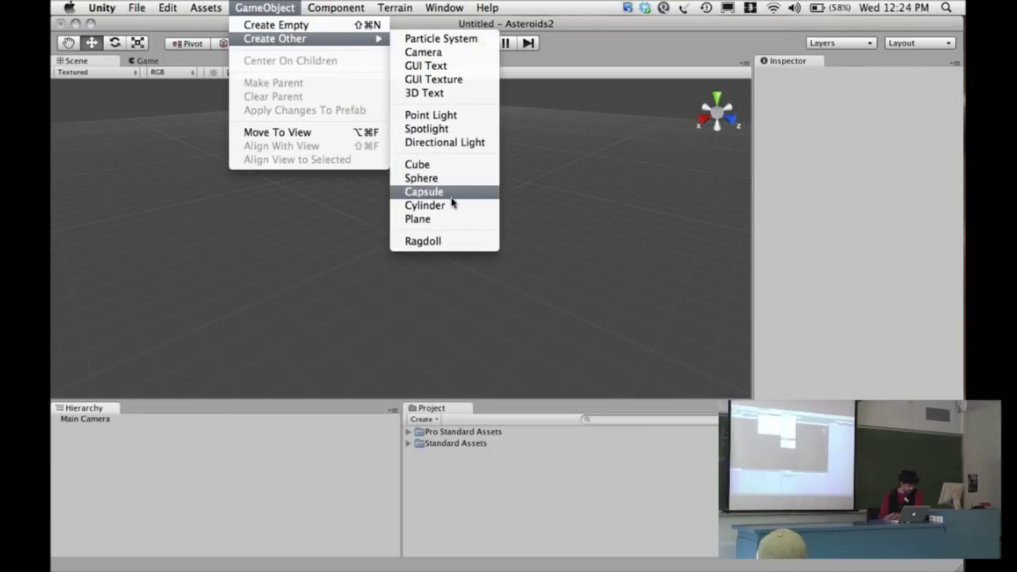
pyautogui.click(425, 191)
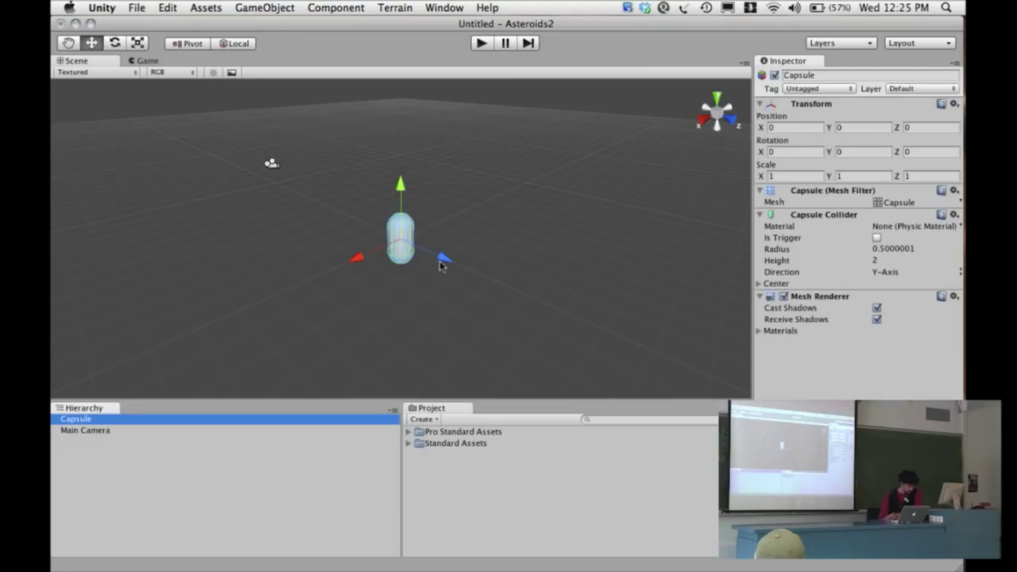
pyautogui.click(169, 62)
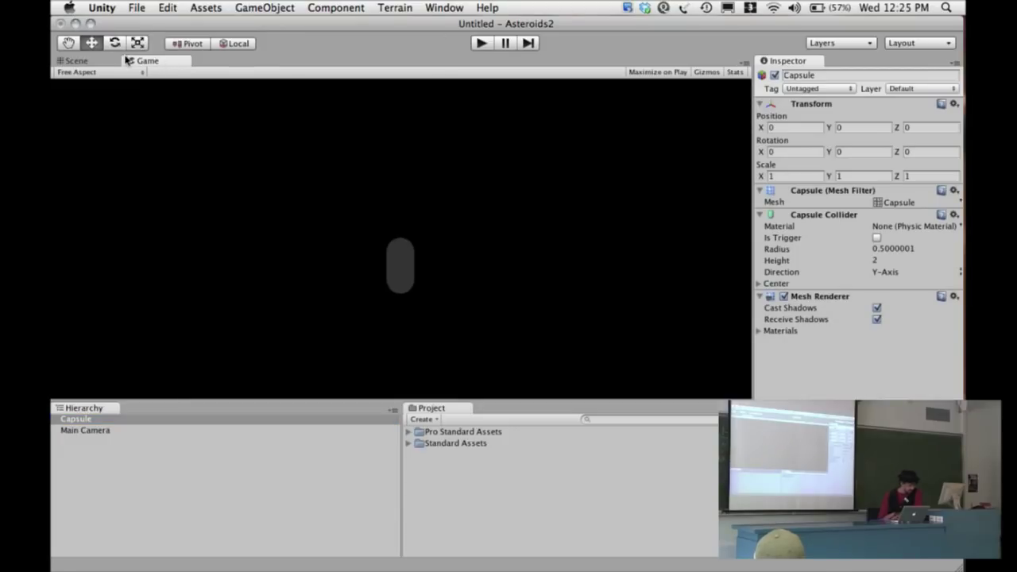
pyautogui.click(100, 63)
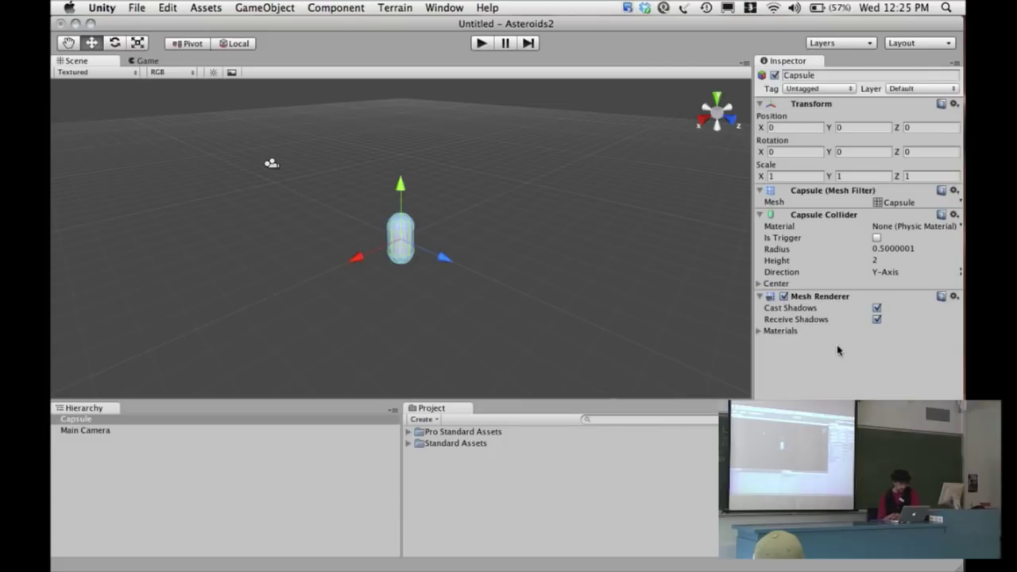
# Create a new material in the Project panel and name it 'Ship skin'
pyautogui.click(763, 332)
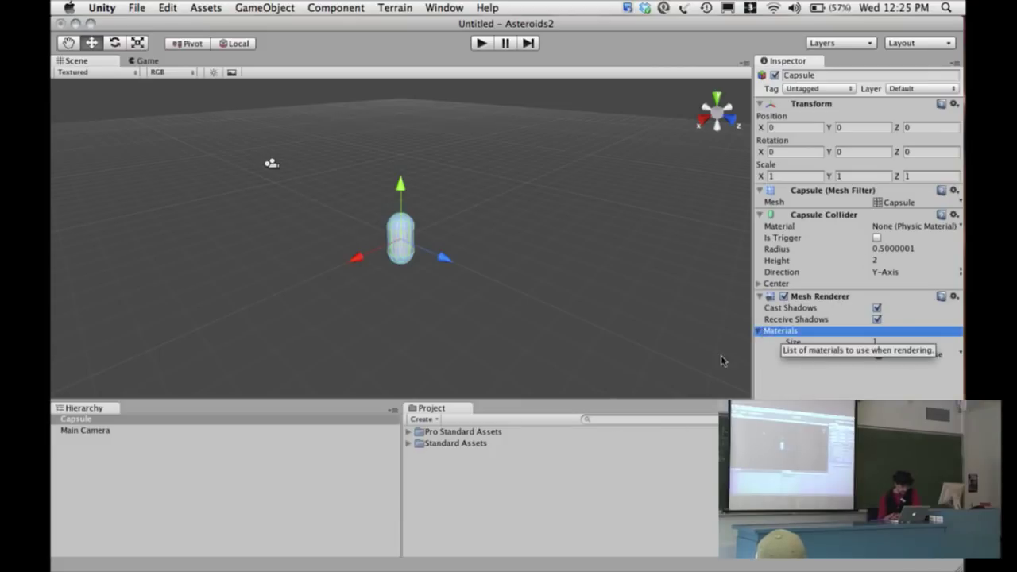
pyautogui.rightClick(564, 499)
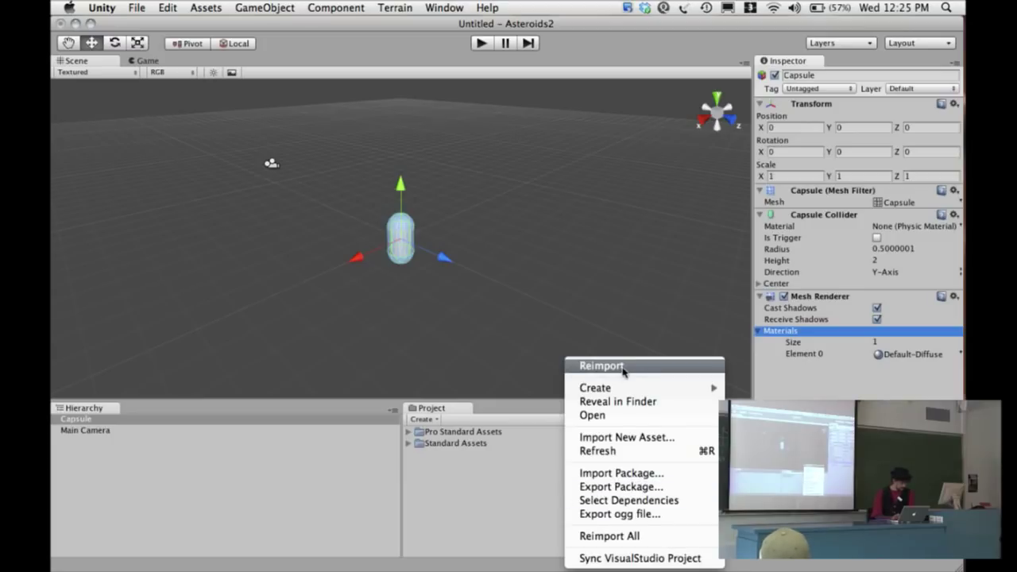
pyautogui.moveTo(658, 386)
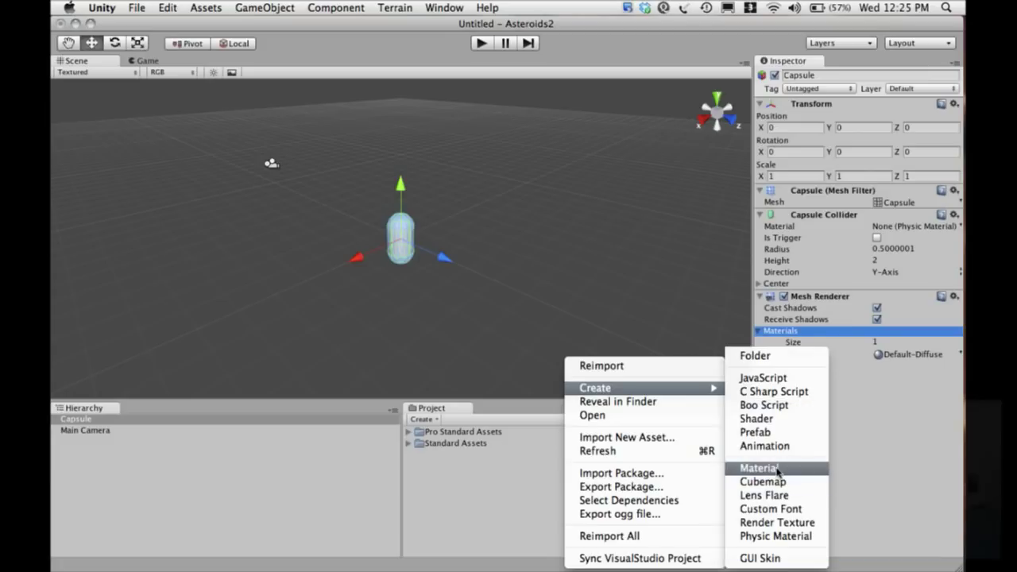
pyautogui.click(762, 468)
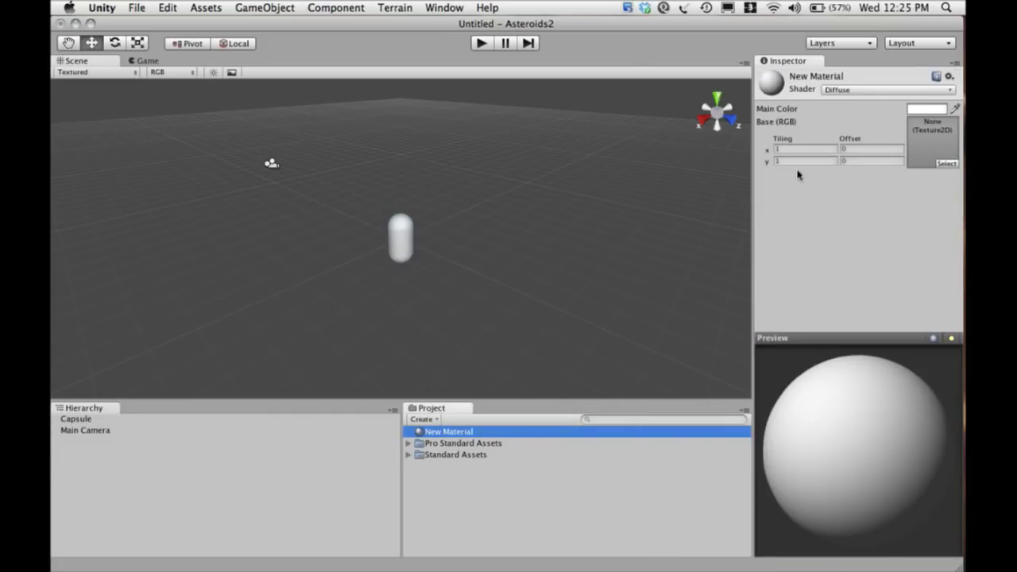
pyautogui.click(469, 441)
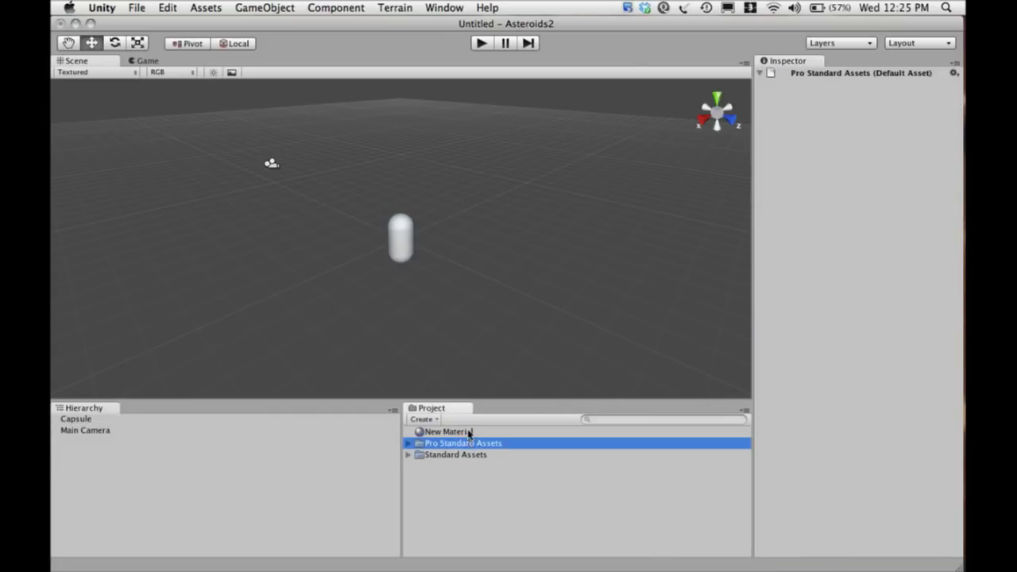
pyautogui.click(468, 431)
pyautogui.click(479, 430)
pyautogui.write('Ship sk')
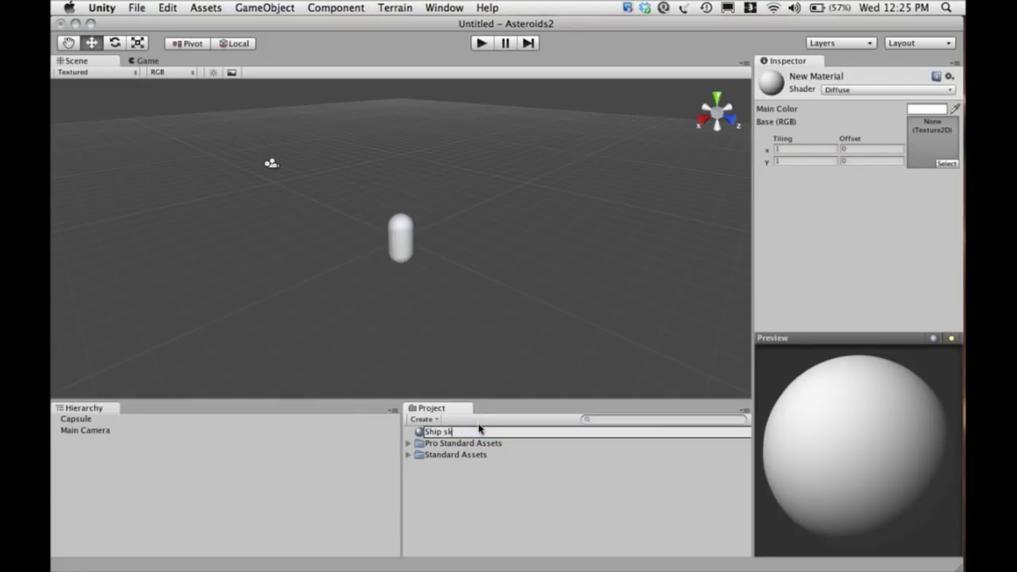
pyautogui.write('in')
pyautogui.press('Return')
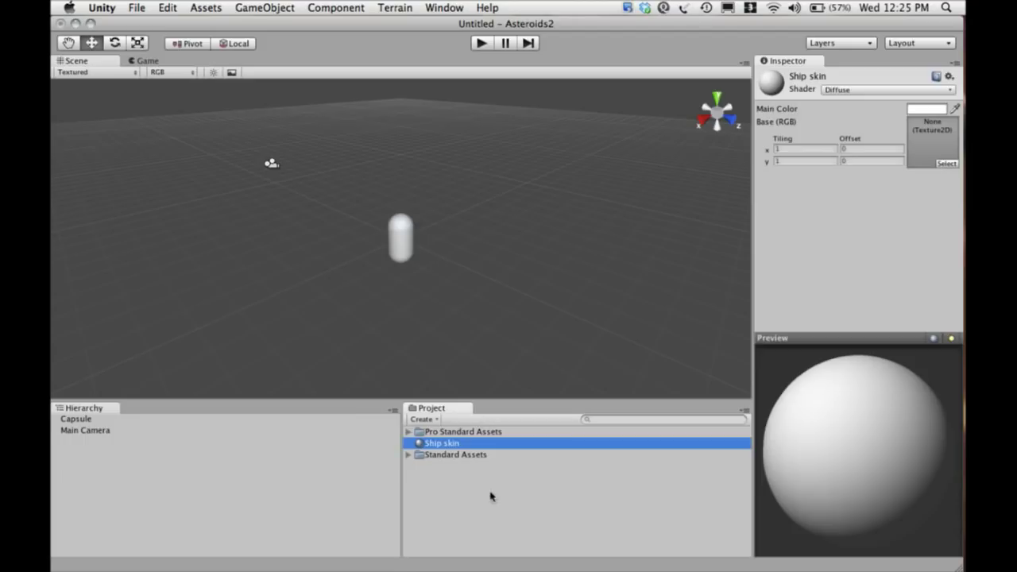
# Set the Ship skin main colour to pure white (RGB 255) and preview the Game view
pyautogui.click(926, 109)
pyautogui.click(143, 146)
pyautogui.moveTo(144, 146); pyautogui.dragTo(85, 90)
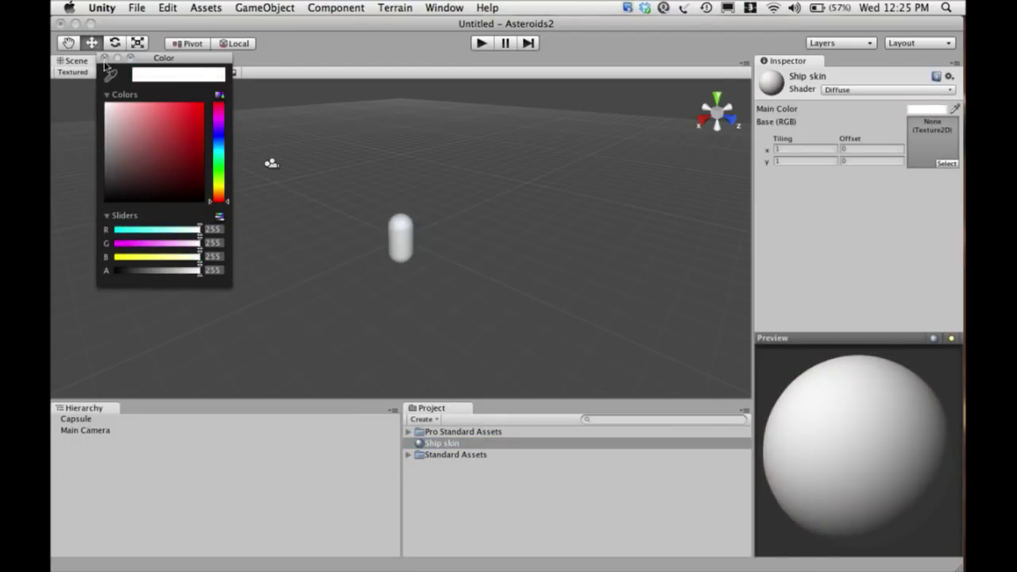
pyautogui.click(104, 59)
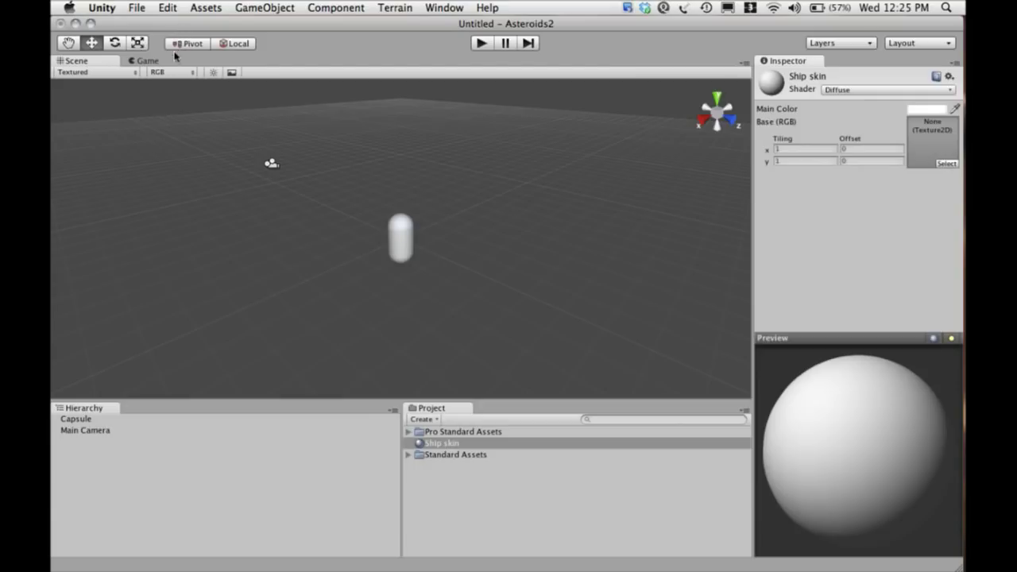
pyautogui.click(175, 63)
pyautogui.click(76, 61)
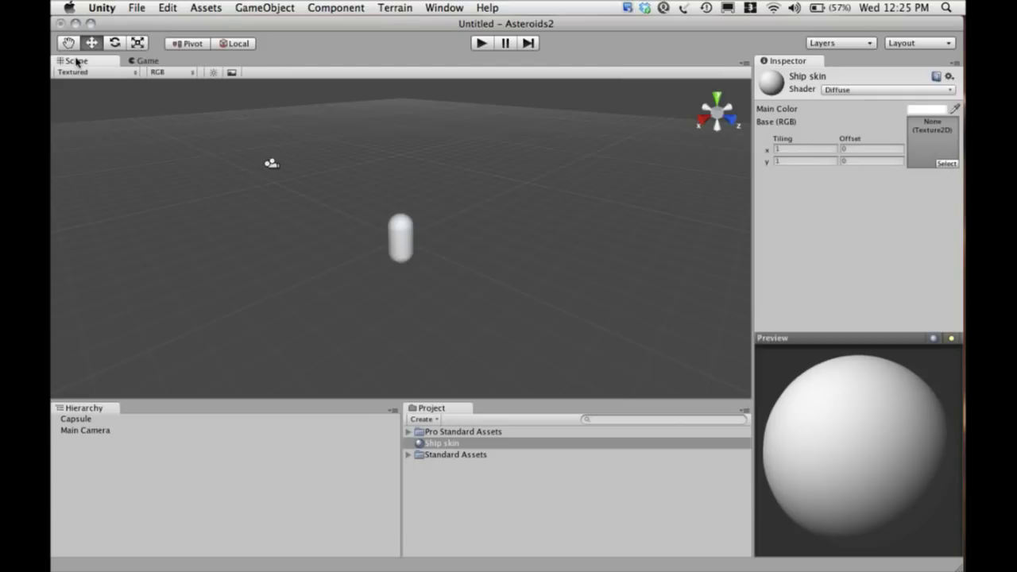
# Bring up the GameObject > Create Other menu to add another object
pyautogui.click(264, 7)
pyautogui.click(269, 9)
pyautogui.click(286, 10)
pyautogui.moveTo(350, 39)
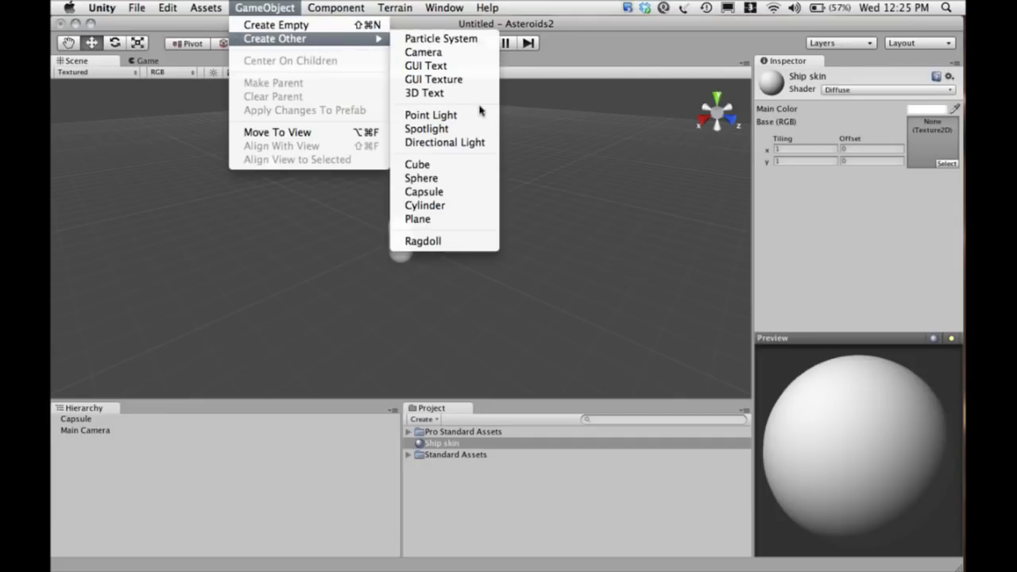
# Add a Directional Light and drag it back along Z, checking the Top and Game views
pyautogui.click(473, 140)
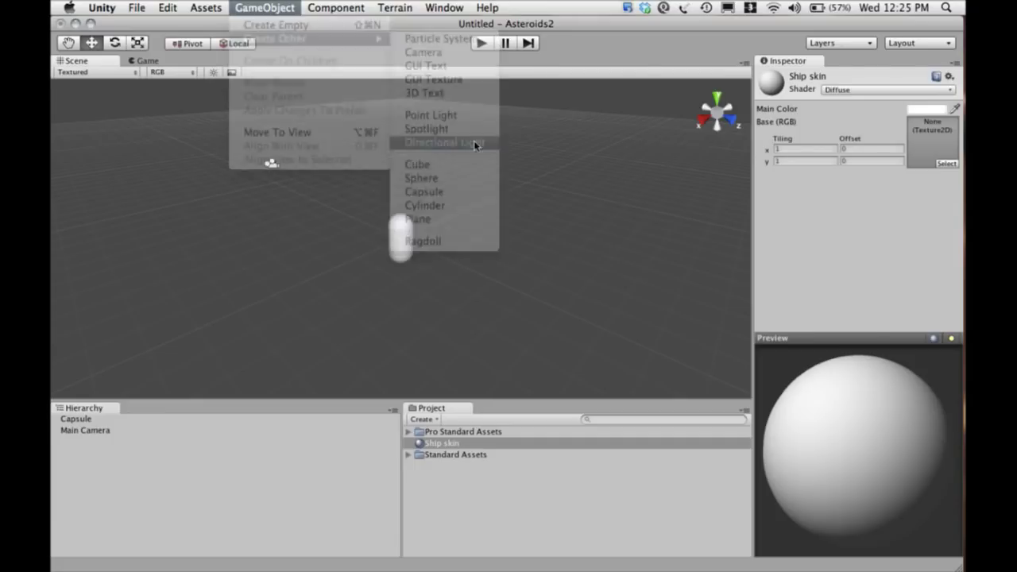
pyautogui.moveTo(449, 264); pyautogui.dragTo(344, 214)
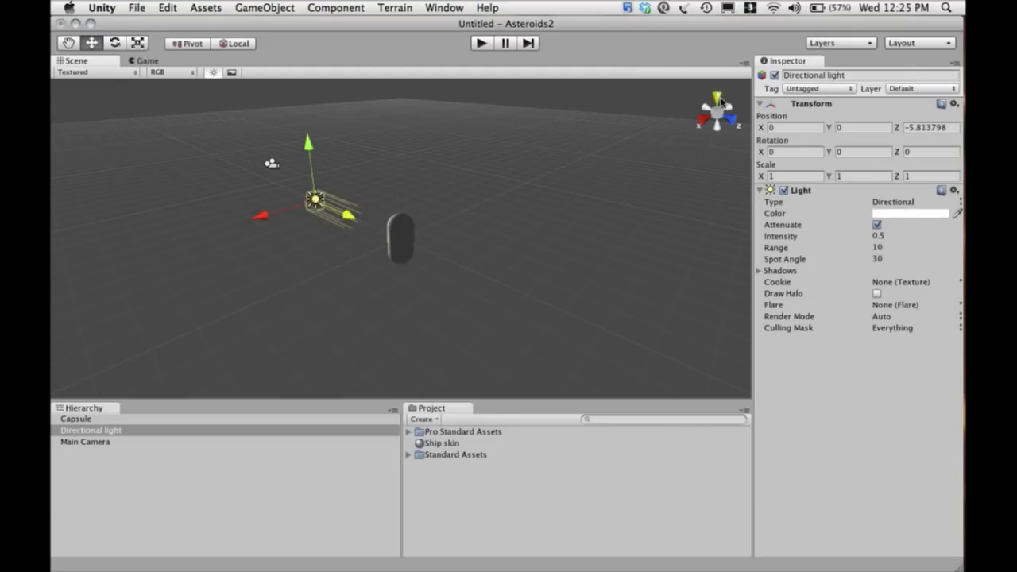
pyautogui.click(717, 99)
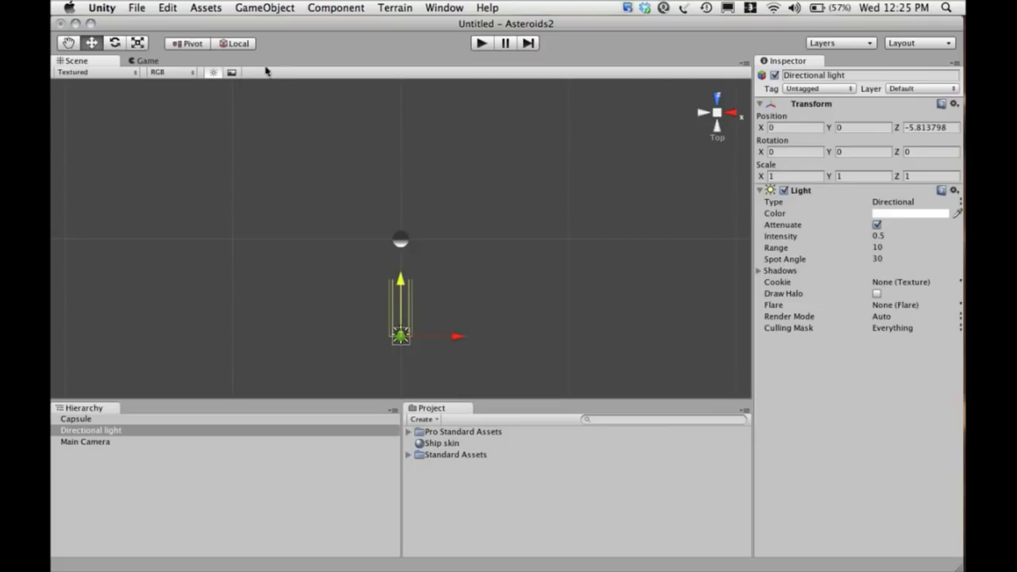
pyautogui.click(148, 62)
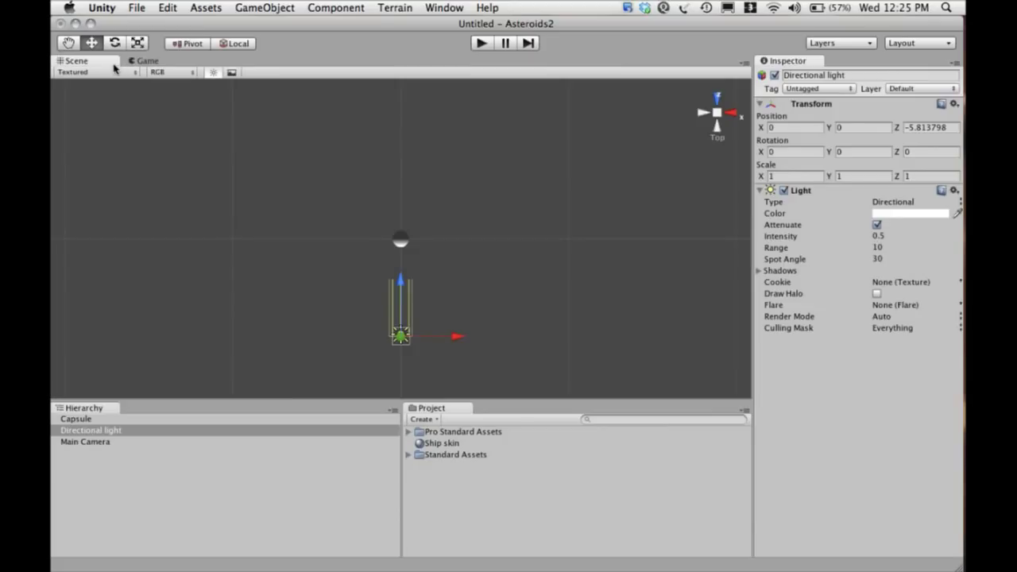
pyautogui.click(113, 63)
# Push the light further back to Z ≈ -8.29 and check the lit capsule from Back and Game views
pyautogui.moveTo(400, 281)
pyautogui.mouseDown()
pyautogui.moveTo(396, 305)
pyautogui.moveTo(402, 285)
pyautogui.mouseUp()
pyautogui.scroll(-1, 394, 302)
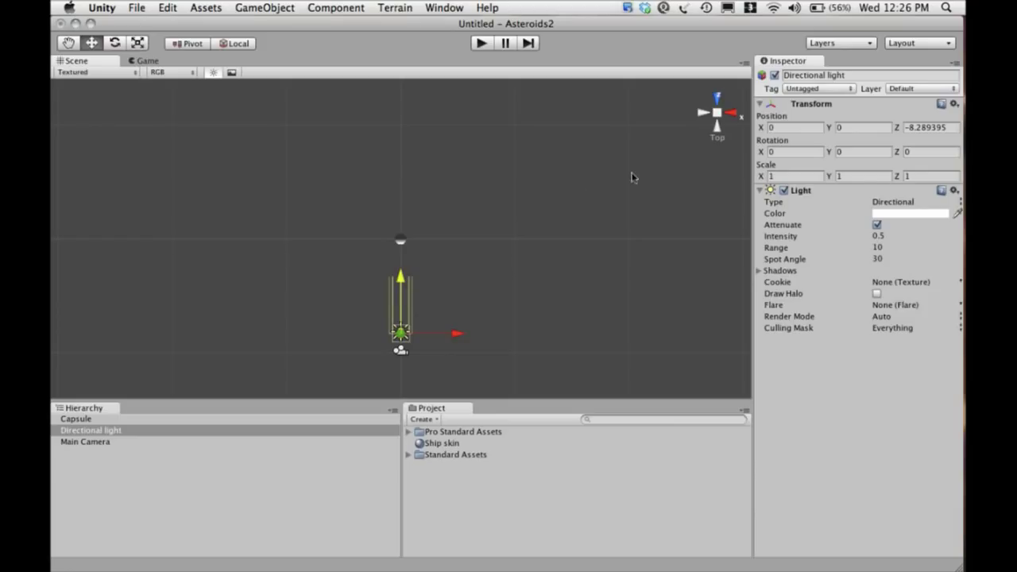
pyautogui.click(717, 129)
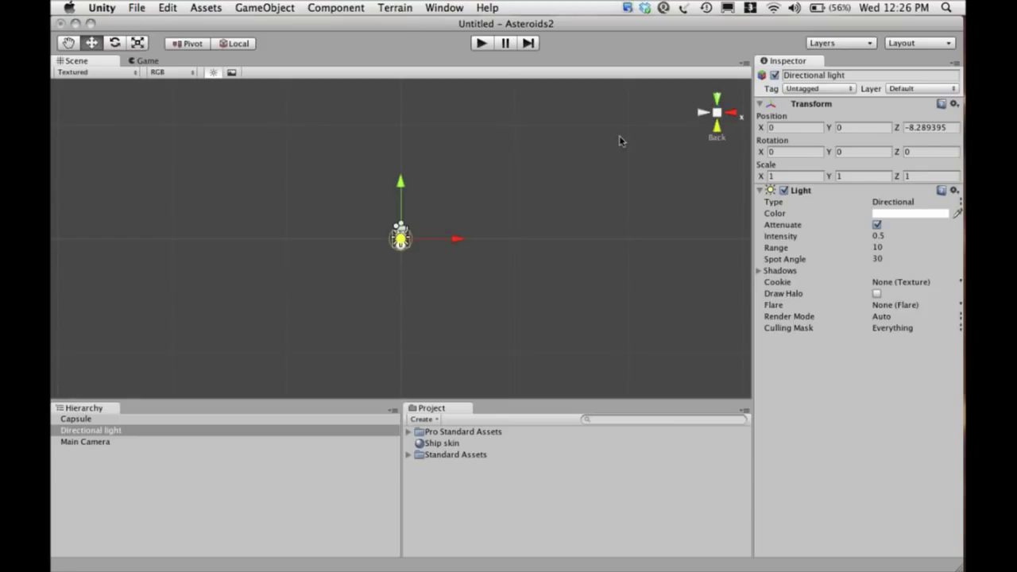
pyautogui.click(165, 63)
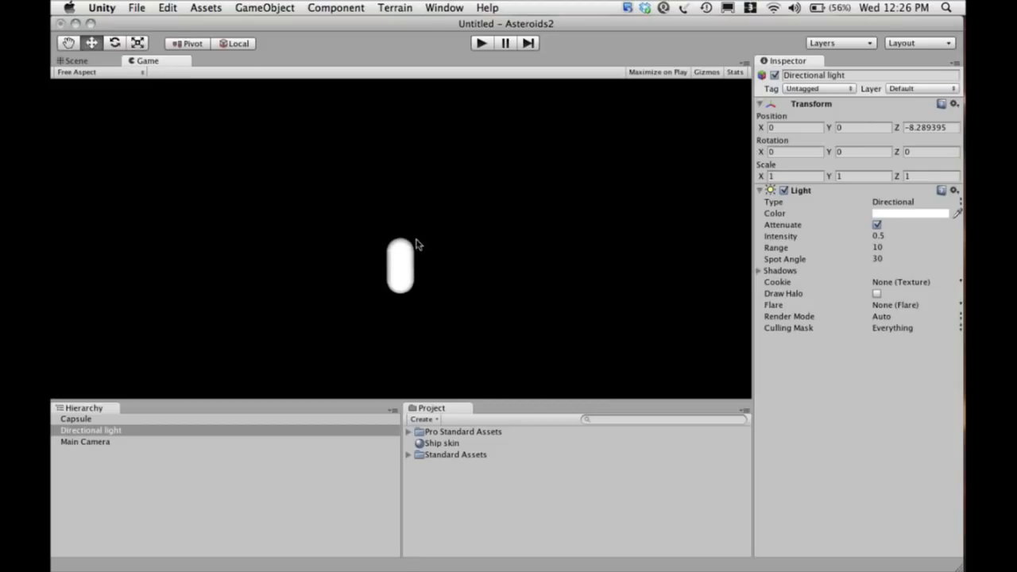
pyautogui.click(87, 62)
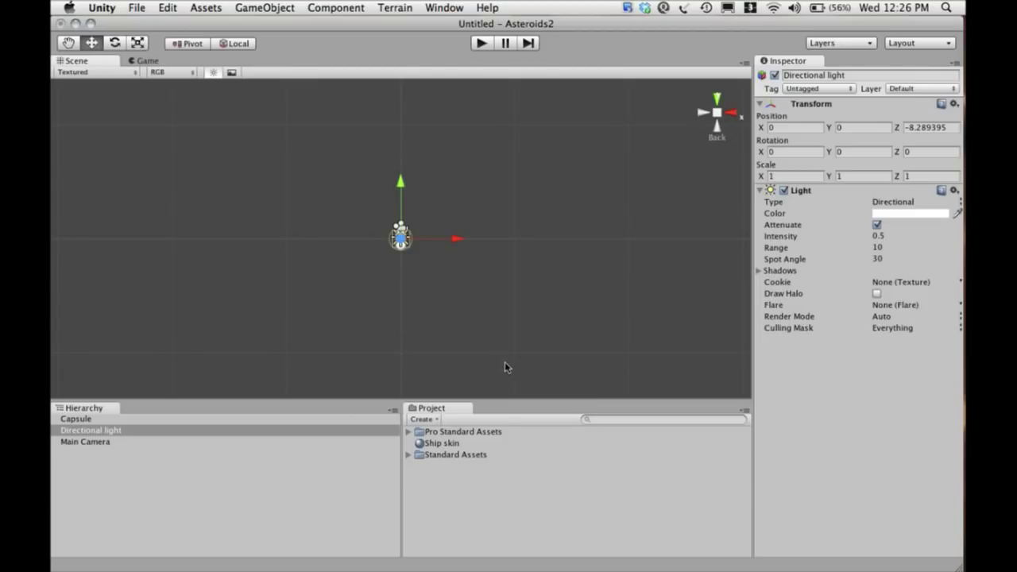
pyautogui.hotkey('ctrl', 'Left')
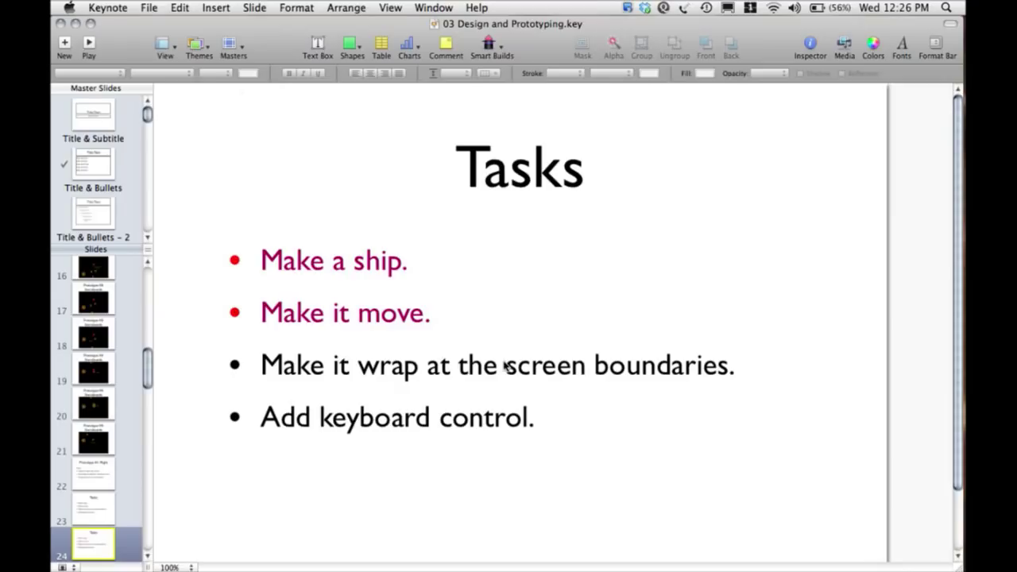
pyautogui.hotkey('ctrl', 'Left')
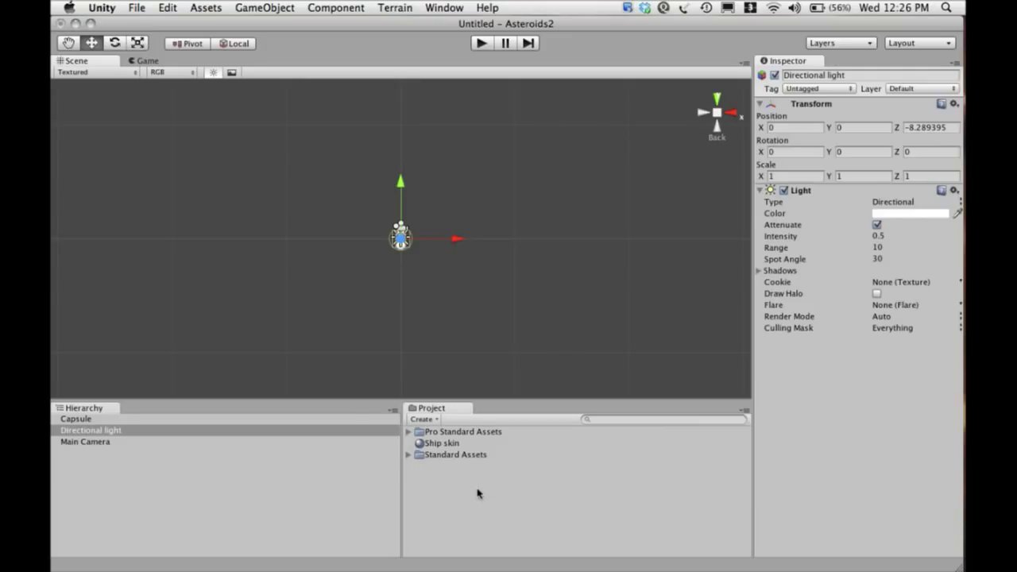
# Create a new Javascript asset in the Project panel, name it ShipControl, and open it in Unitron
pyautogui.click(413, 477)
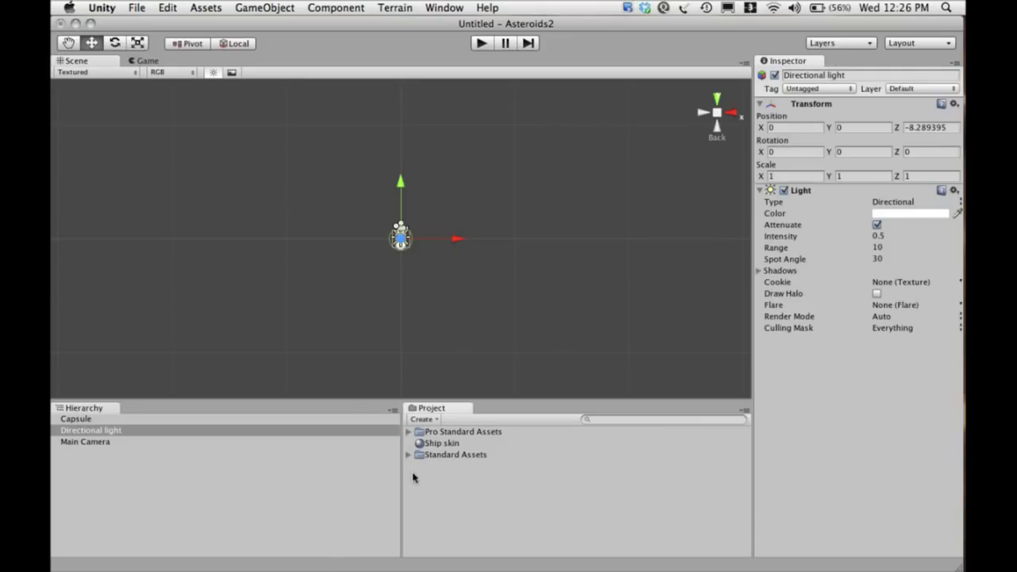
pyautogui.rightClick(413, 477)
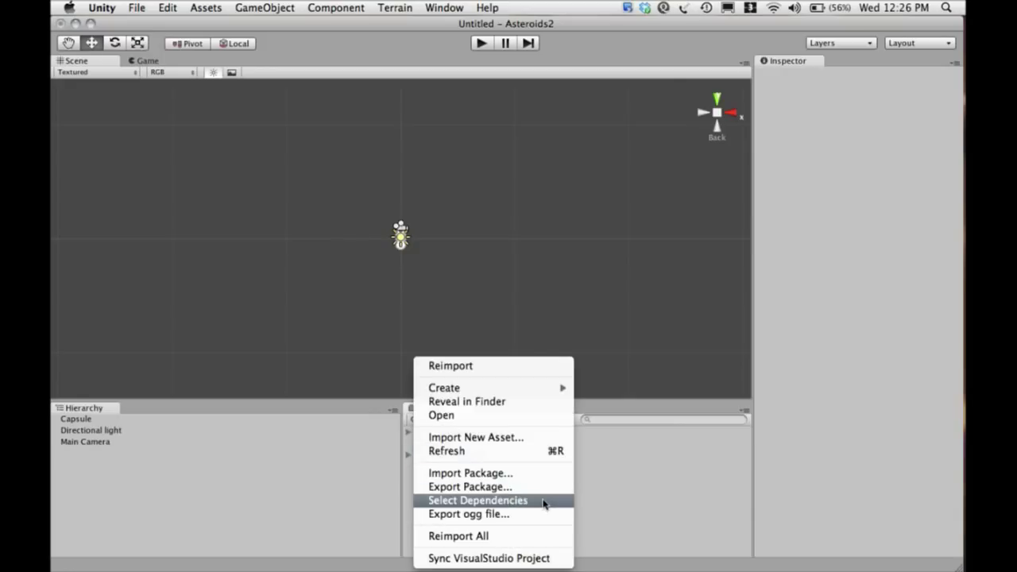
pyautogui.moveTo(548, 389)
pyautogui.click(613, 375)
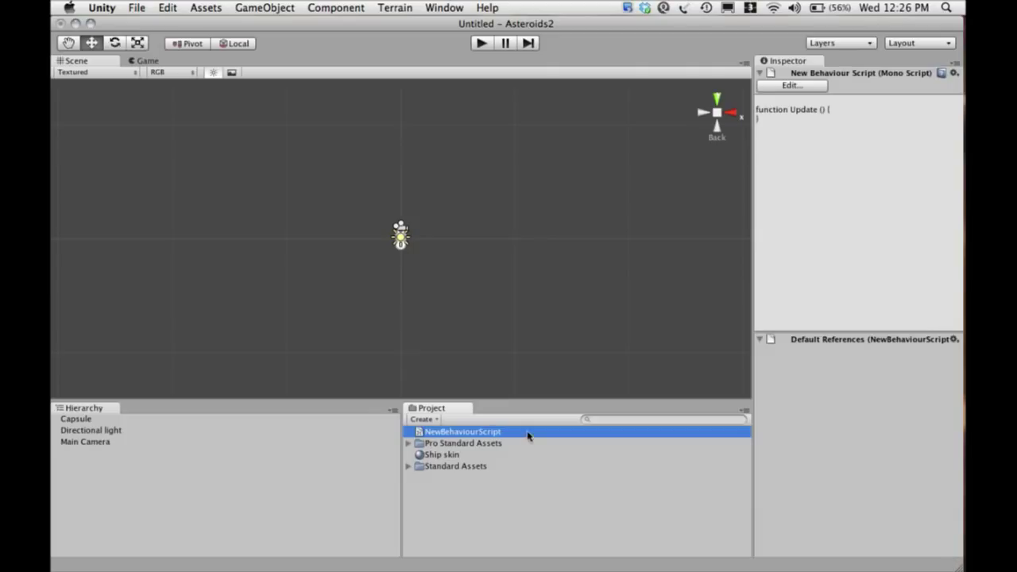
pyautogui.click(526, 431)
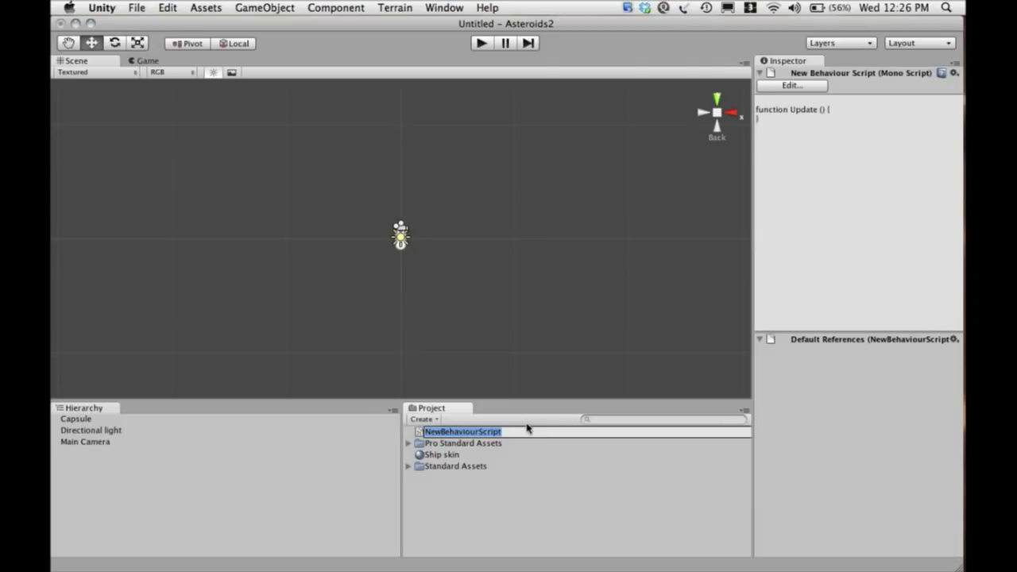
pyautogui.write('ShipControl')
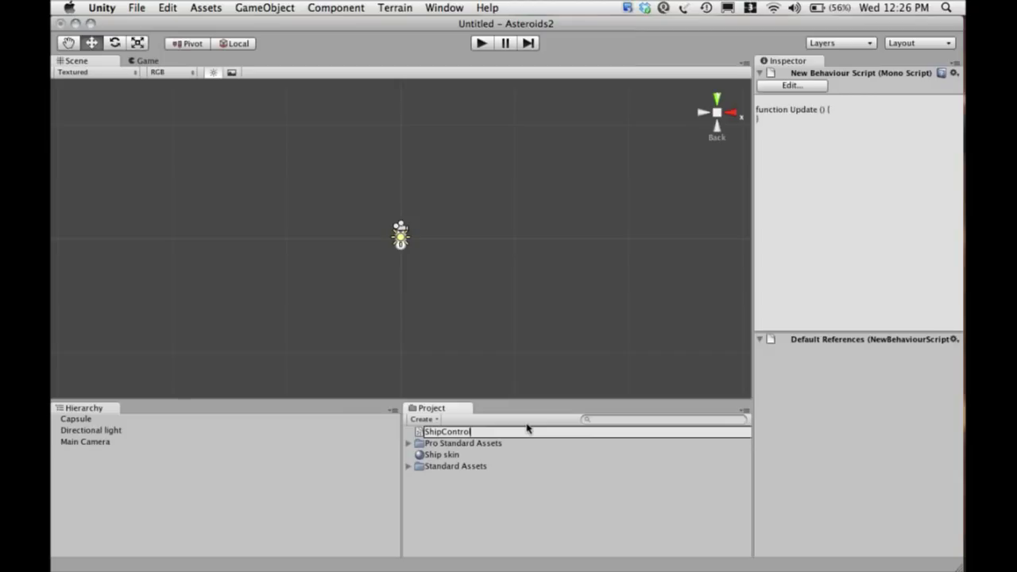
pyautogui.press('Return')
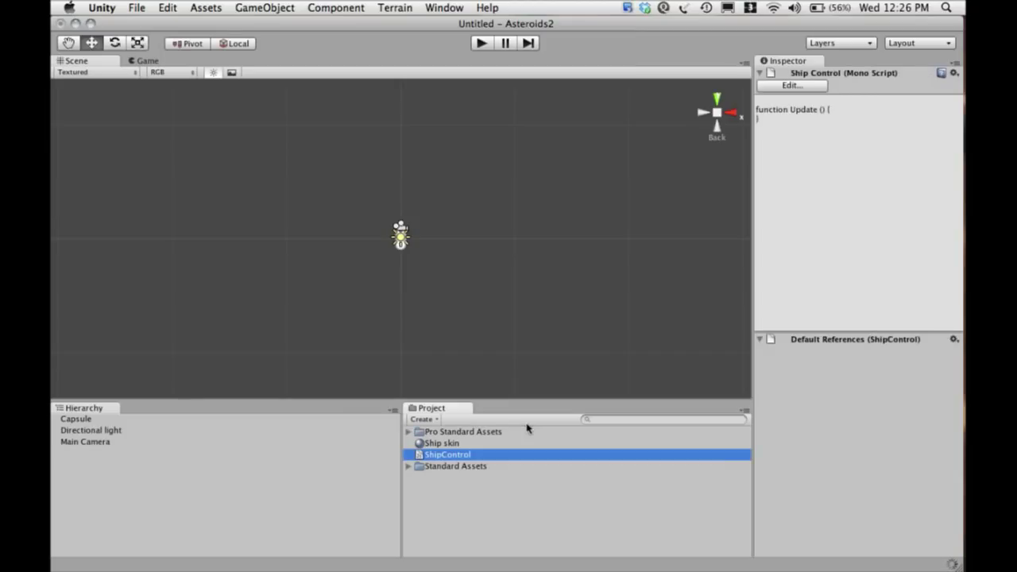
pyautogui.doubleClick(515, 455)
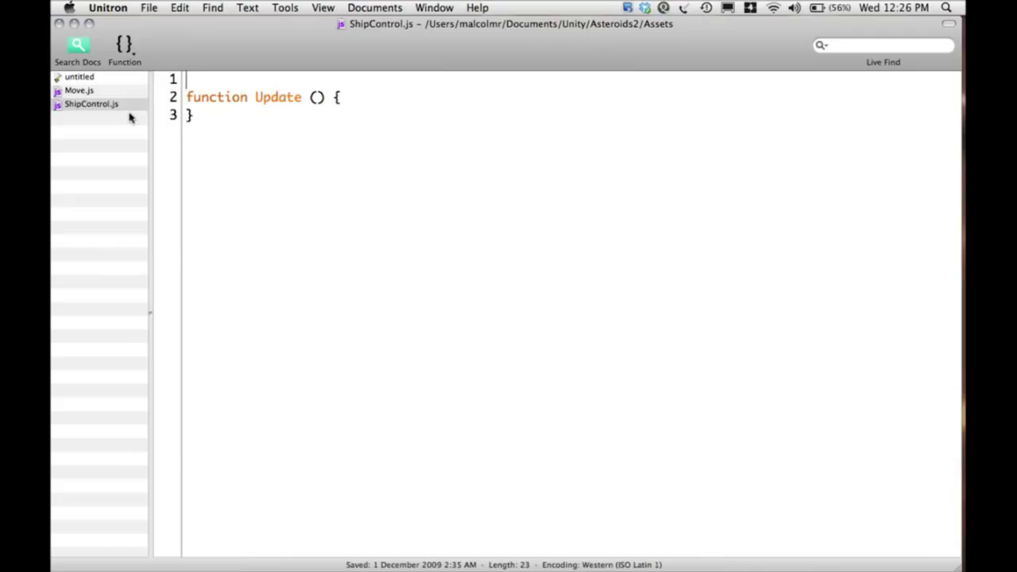
# Add an indented empty line after 'function Update () {' in ShipControl
pyautogui.click(397, 101)
pyautogui.press('Return')
pyautogui.press('Tab')
# Switch to Keynote and show slide 25, 'Scripts'
pyautogui.hotkey('ctrl', 'Up')
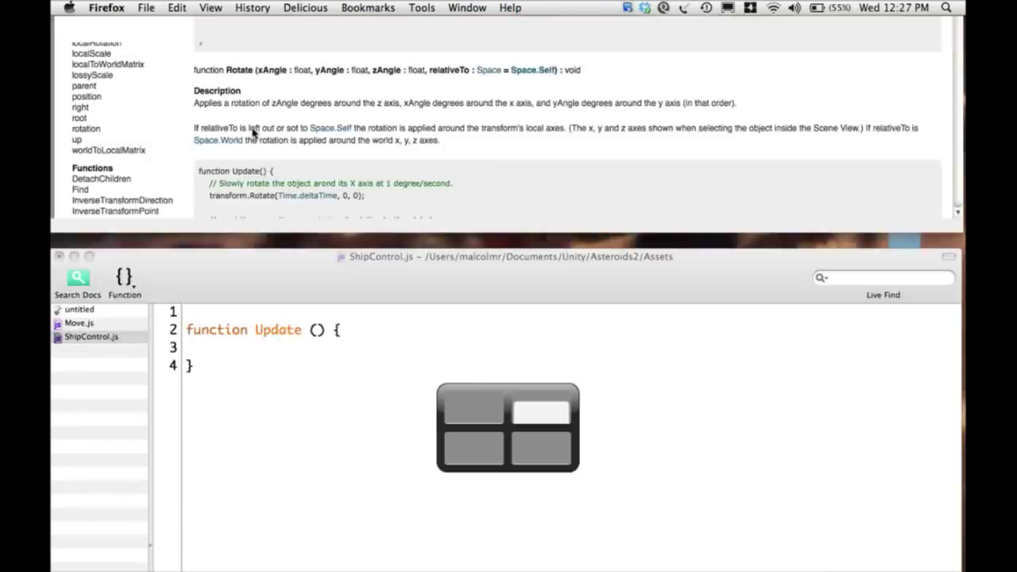
pyautogui.hotkey('ctrl', 'Left')
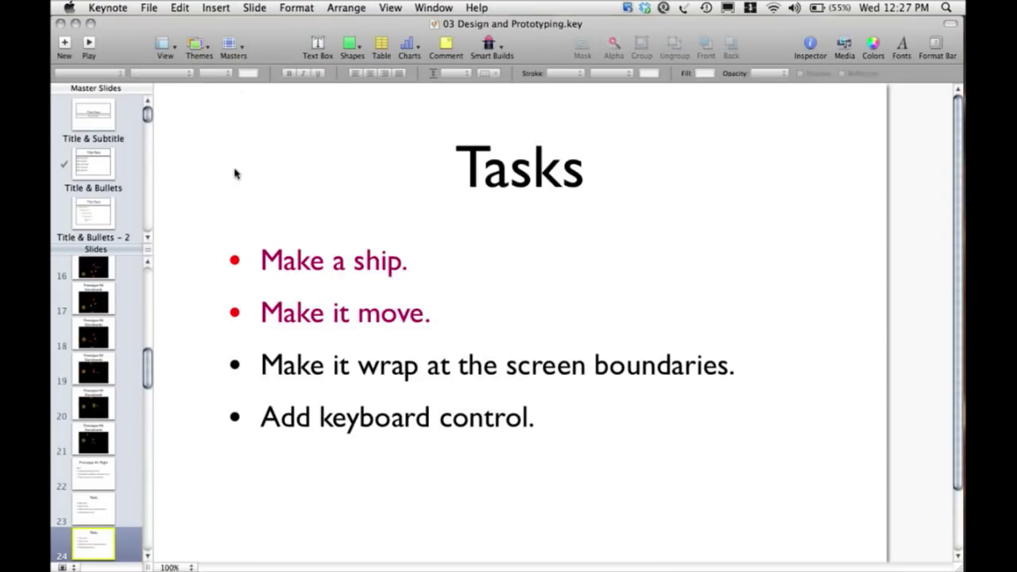
pyautogui.scroll(-3, 118, 493)
pyautogui.click(112, 494)
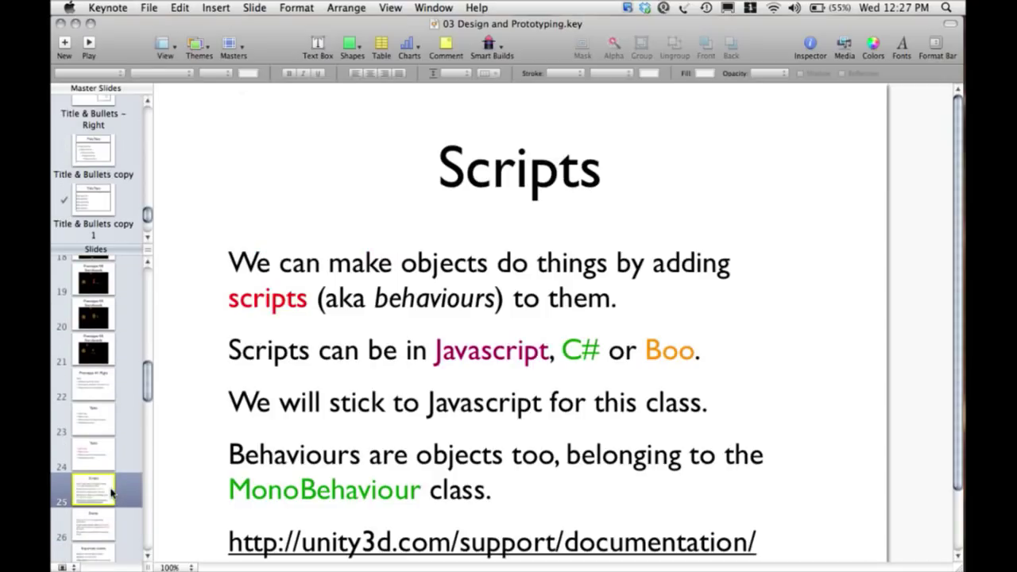